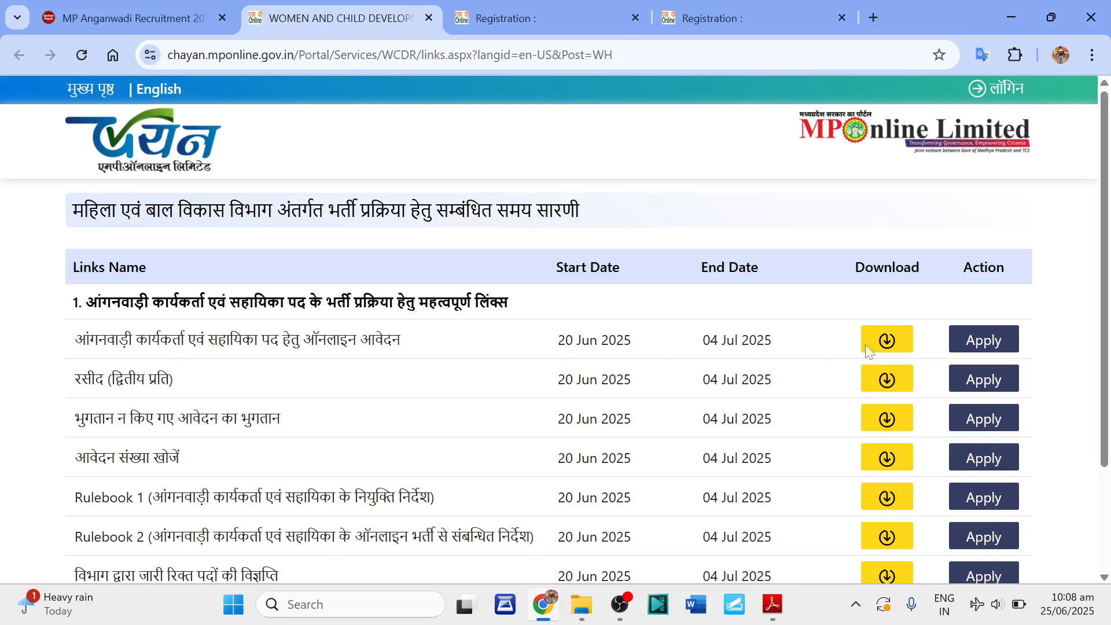
# - Bring up the registration form already loaded with the applicant's Samagra details and review it down to the post application section
pyautogui.click(511, 32)
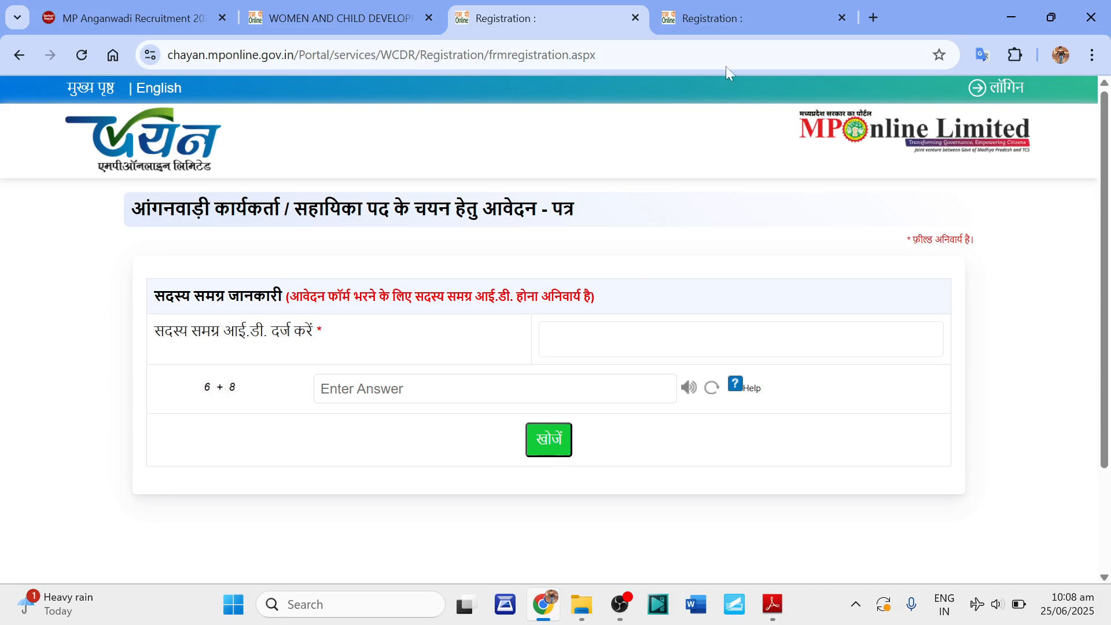
pyautogui.click(722, 27)
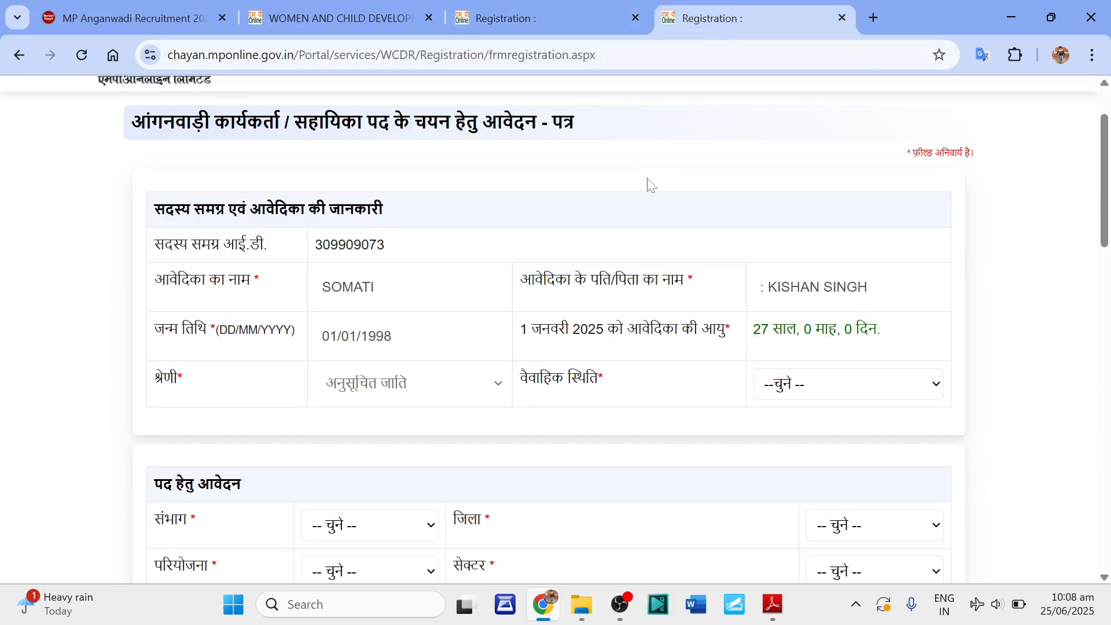
pyautogui.scroll(-1, 652, 215)
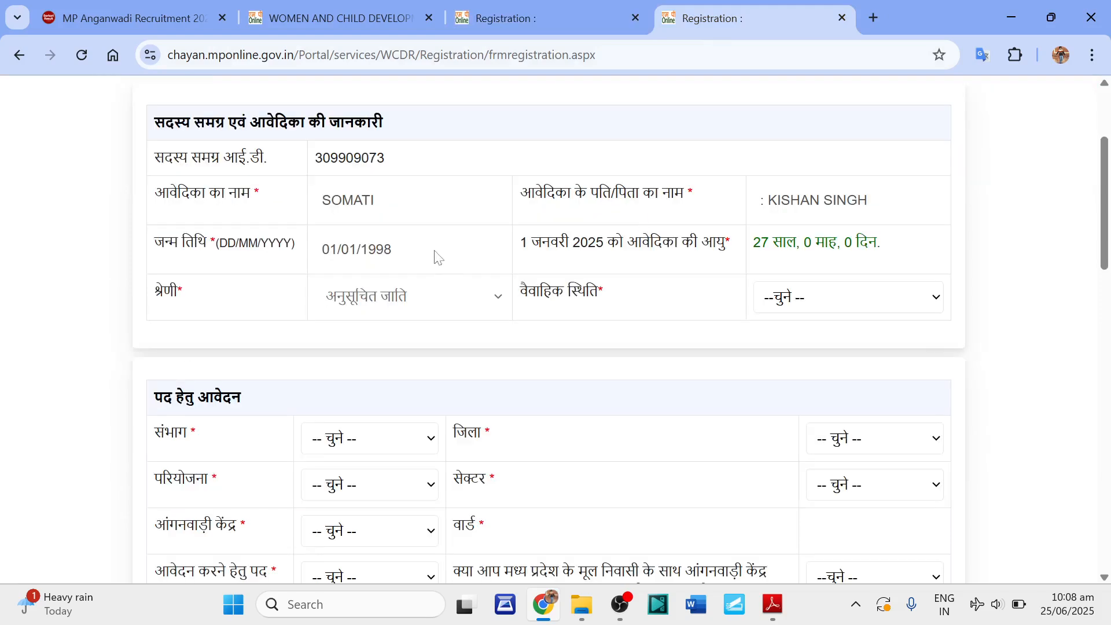
pyautogui.scroll(-1, 439, 257)
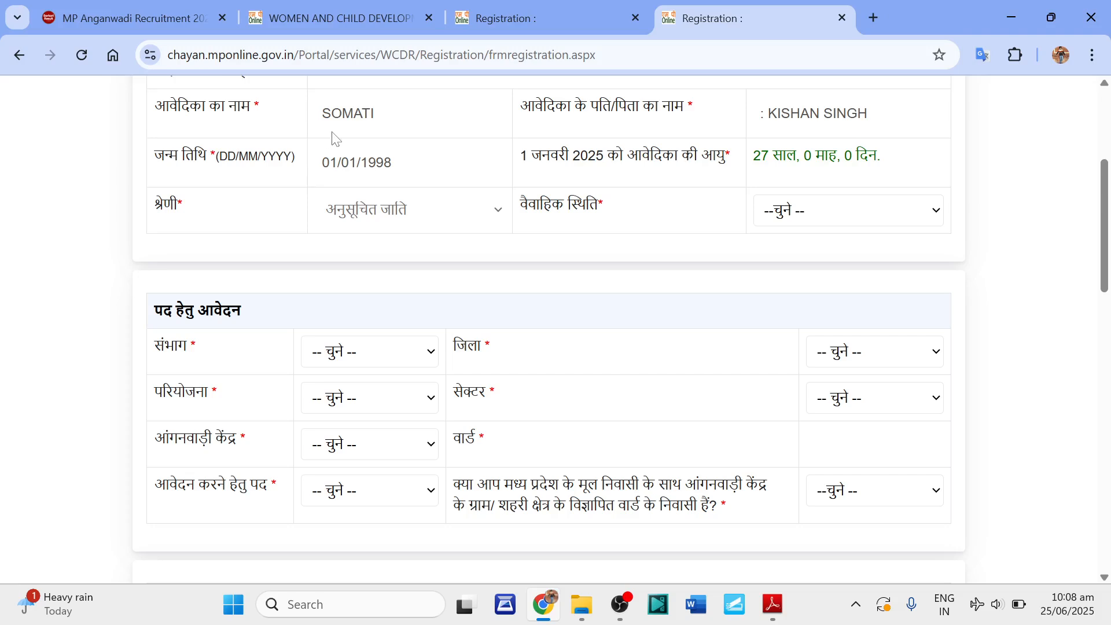
pyautogui.scroll(-1, 515, 188)
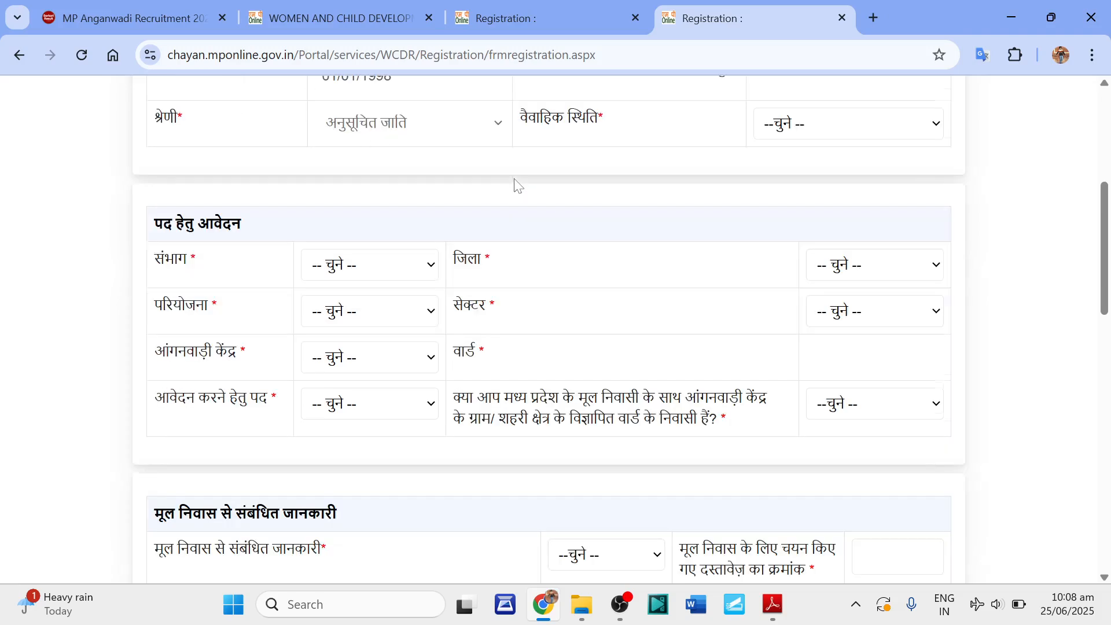
pyautogui.scroll(1, 514, 185)
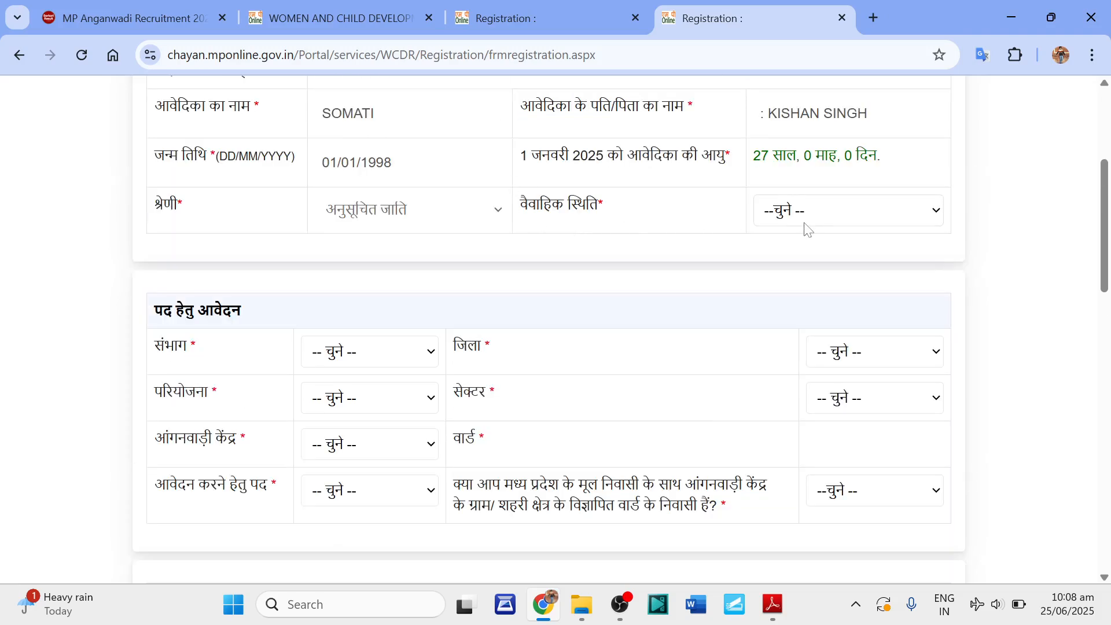
pyautogui.scroll(-1, 680, 277)
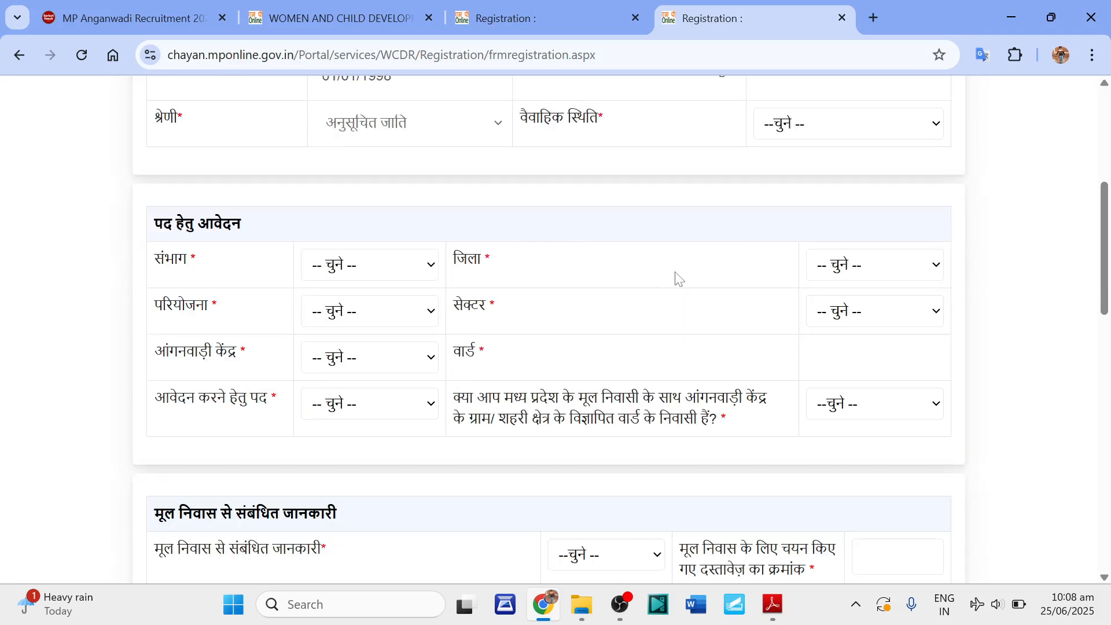
# - Set both the division (संभाग) and the district (जिला) to सागर in the post application section
pyautogui.click(336, 277)
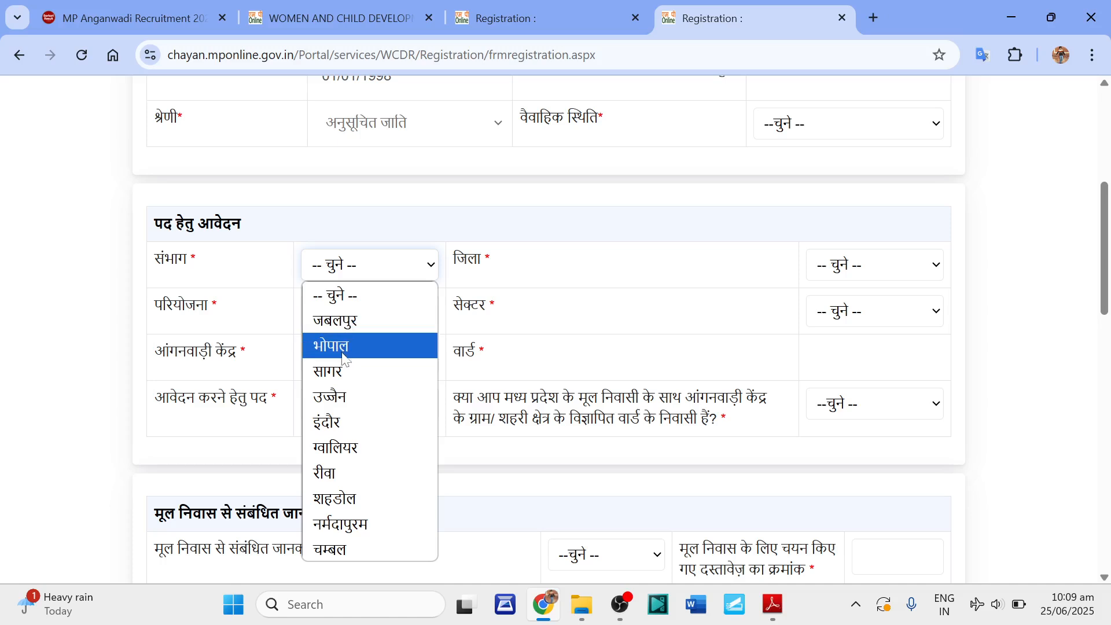
pyautogui.click(341, 374)
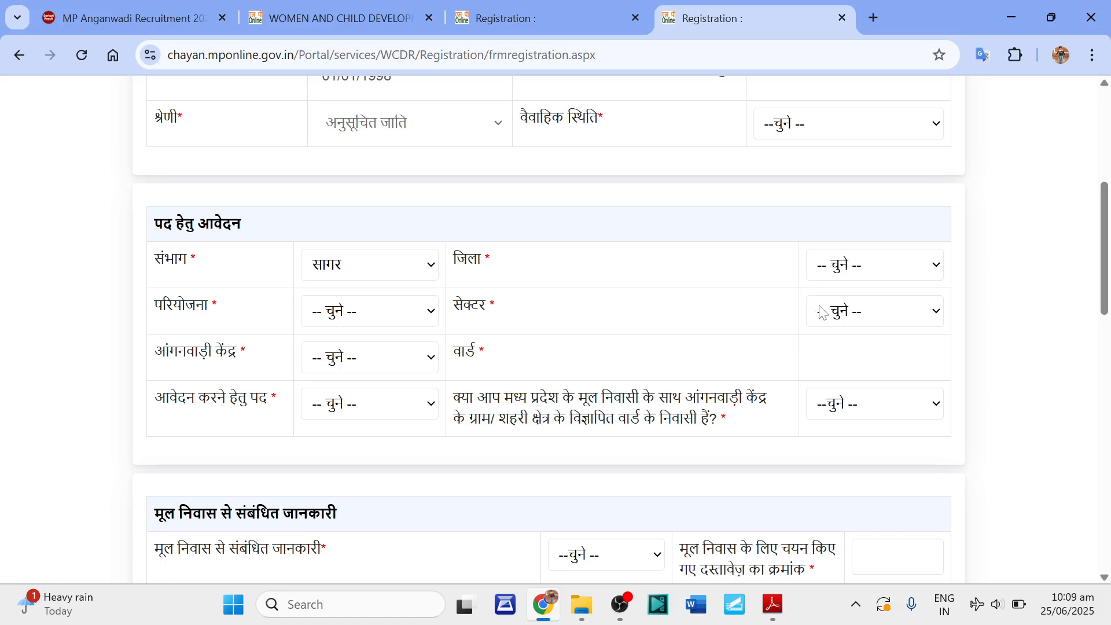
pyautogui.click(870, 266)
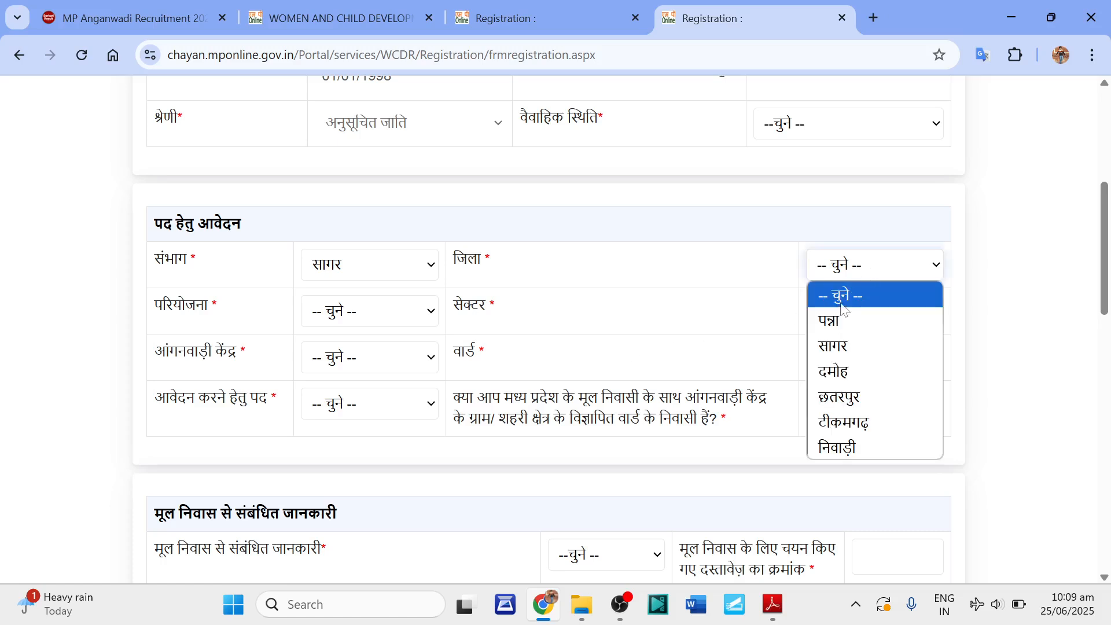
pyautogui.click(837, 357)
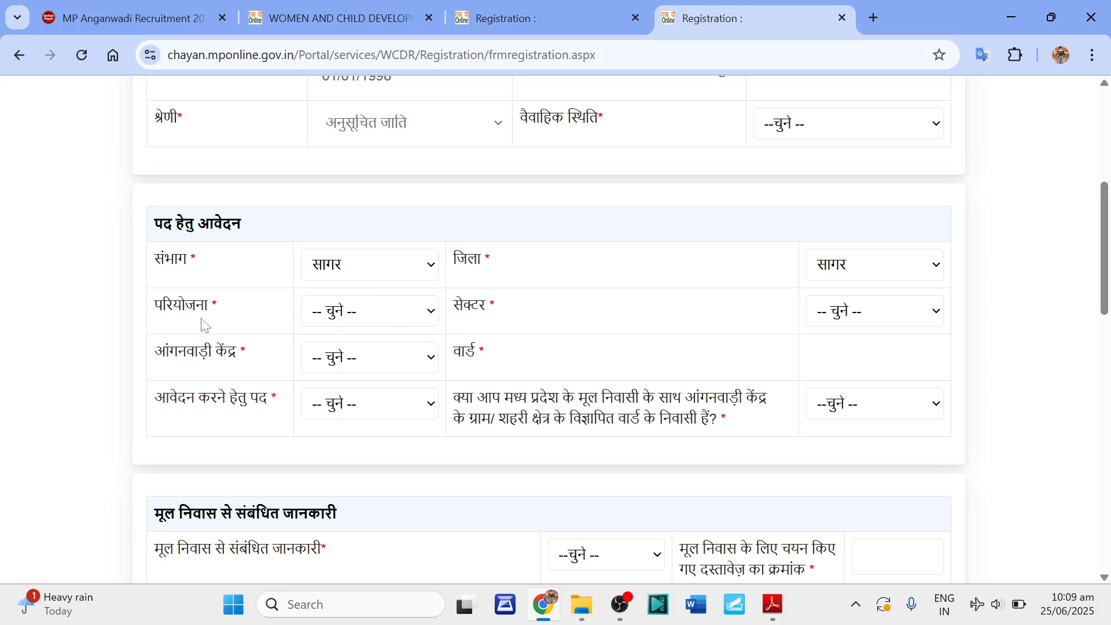
# - Set the project (परियोजना) to बीना ग्रामीण, the sector to नौगांव and the Anganwadi centre to मेवली
pyautogui.click(336, 323)
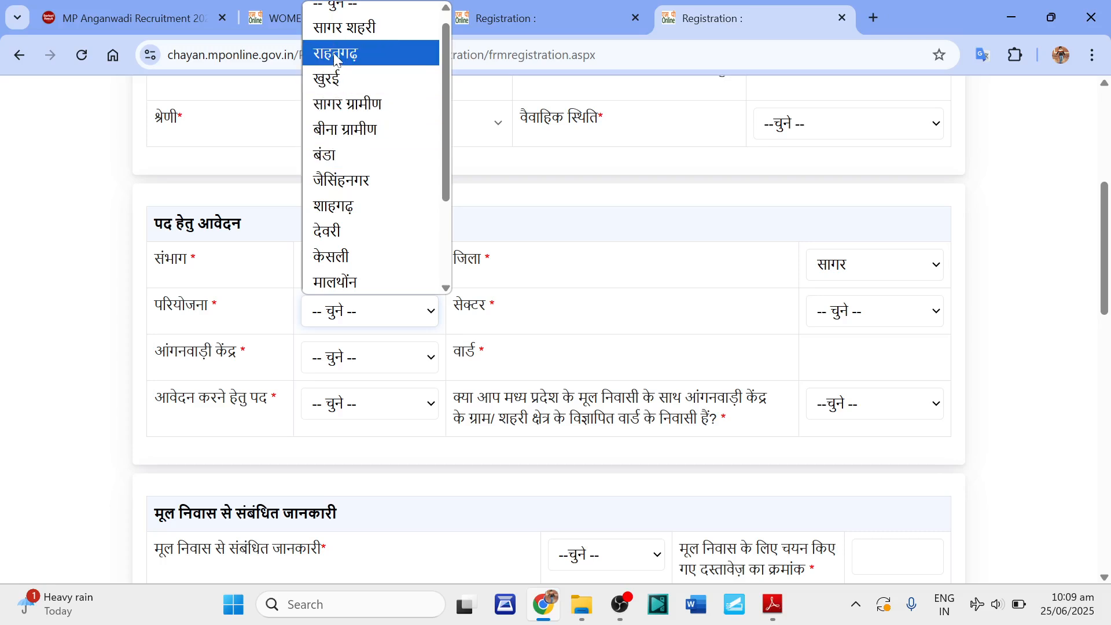
pyautogui.click(343, 139)
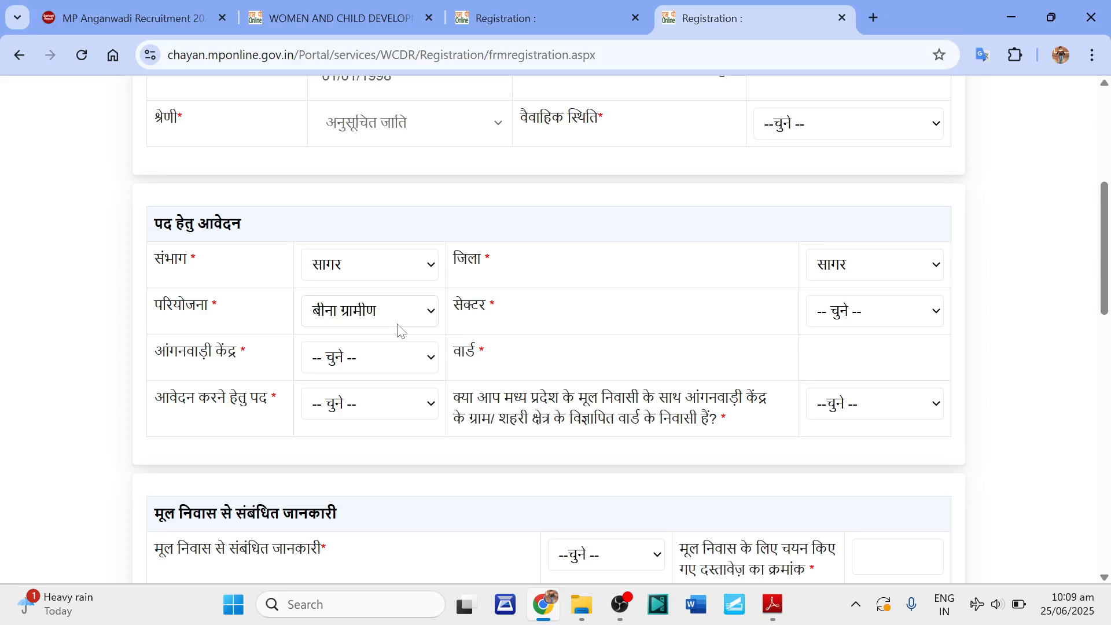
pyautogui.click(868, 323)
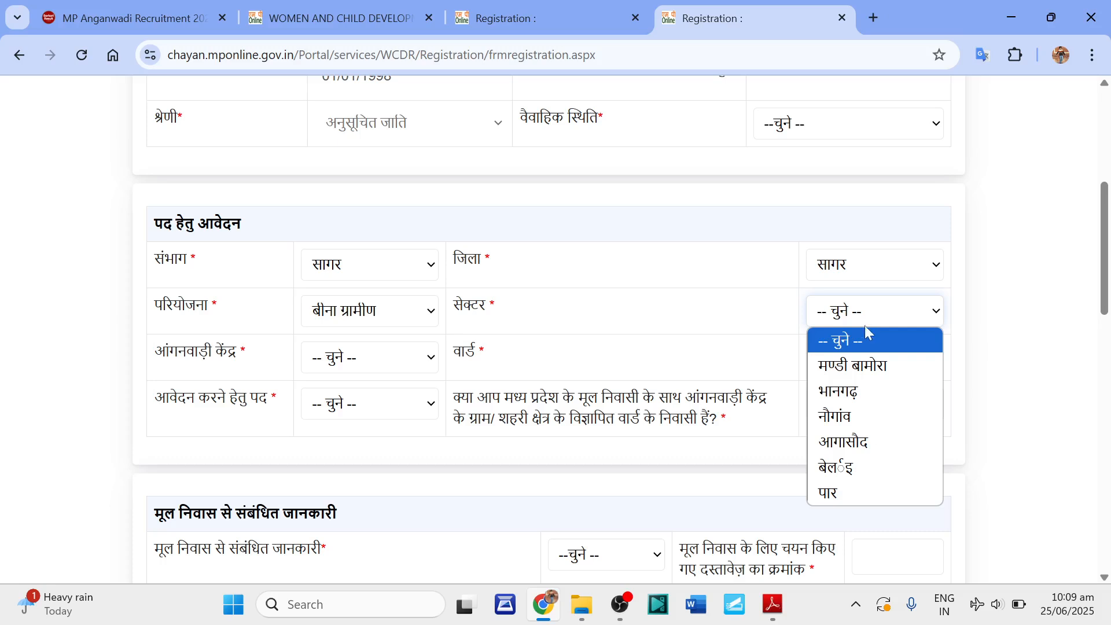
pyautogui.click(838, 422)
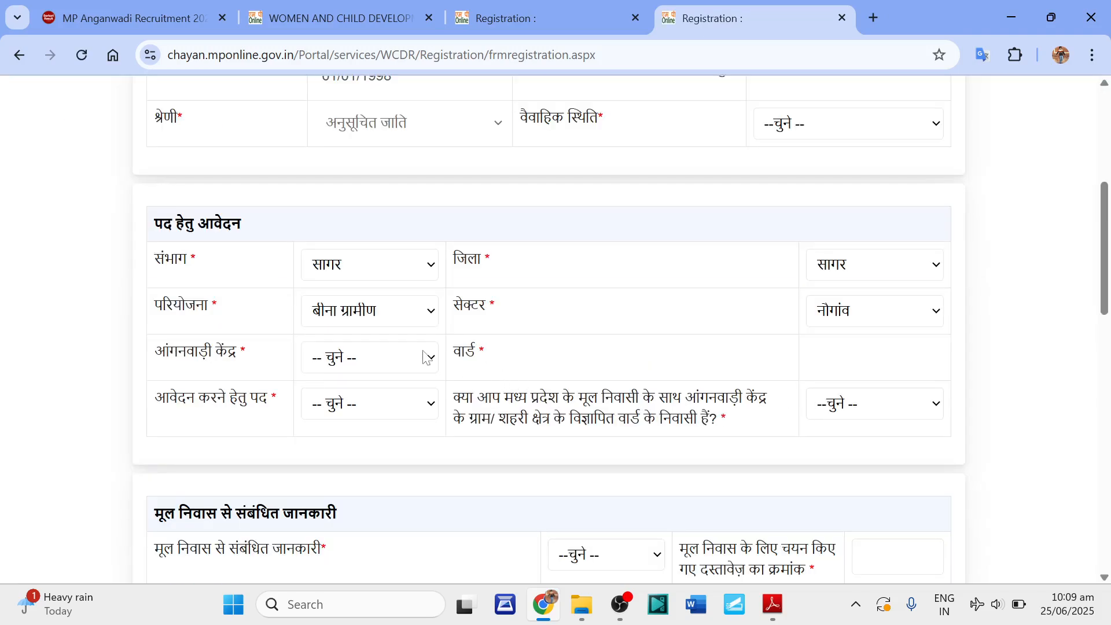
pyautogui.click(341, 364)
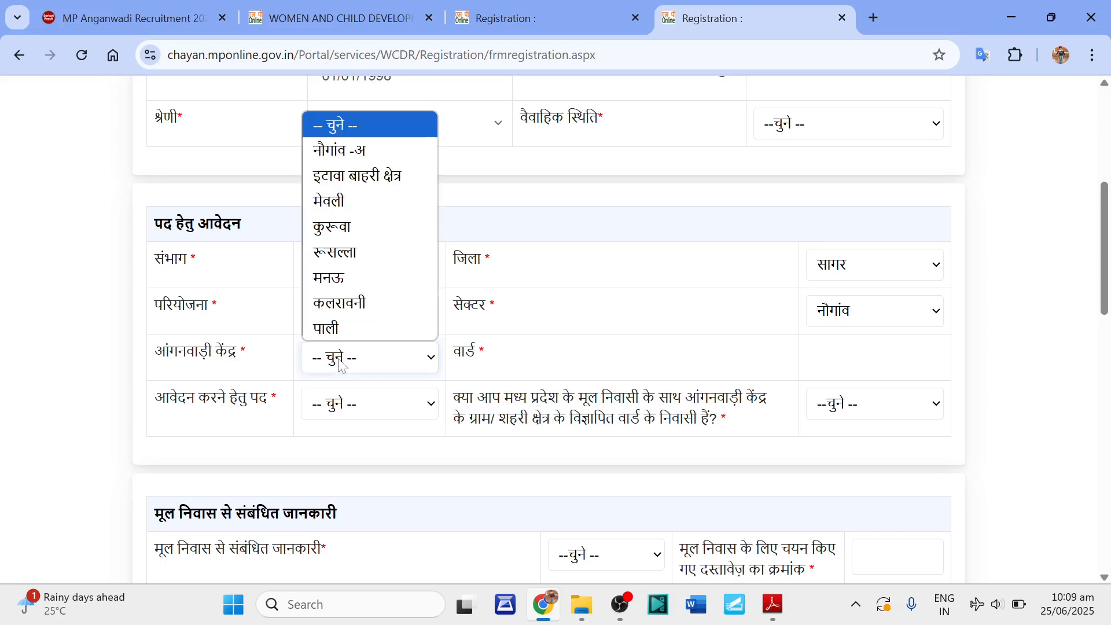
pyautogui.click(336, 201)
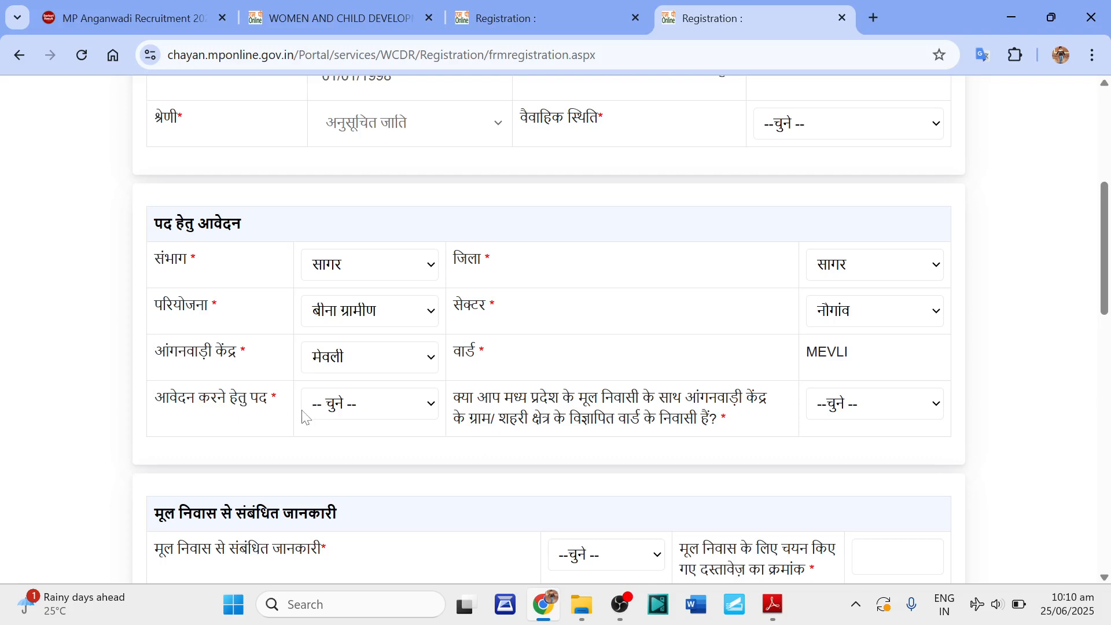
# - Choose आंगनवाड़ी सहायिका as the post applied for and answer हाँ to the Madhya Pradesh and local ward residency question
pyautogui.click(335, 403)
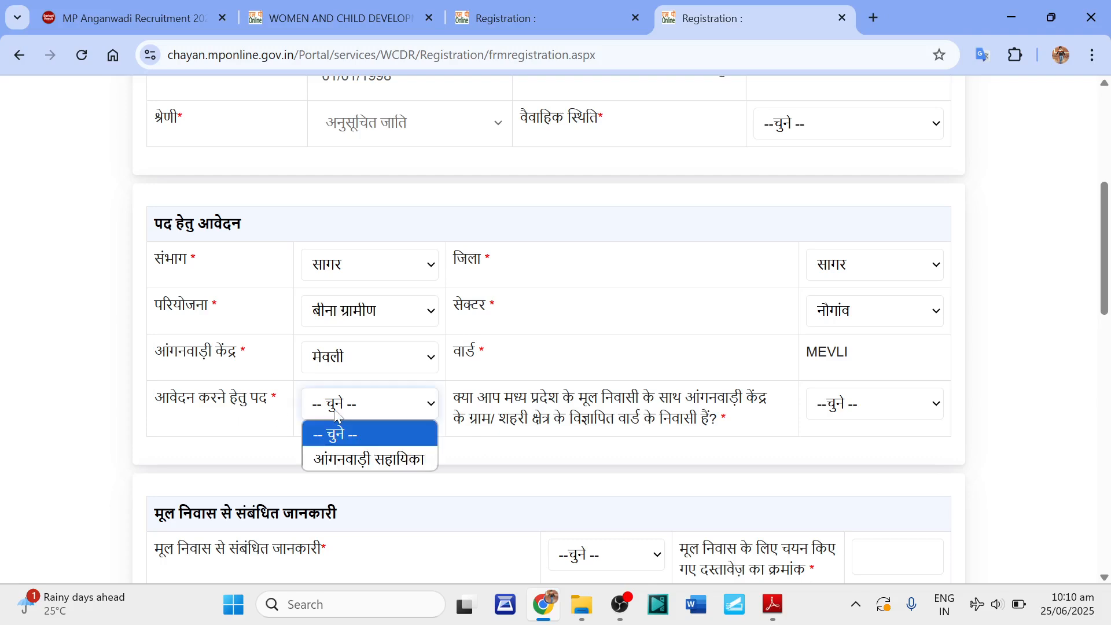
pyautogui.click(356, 462)
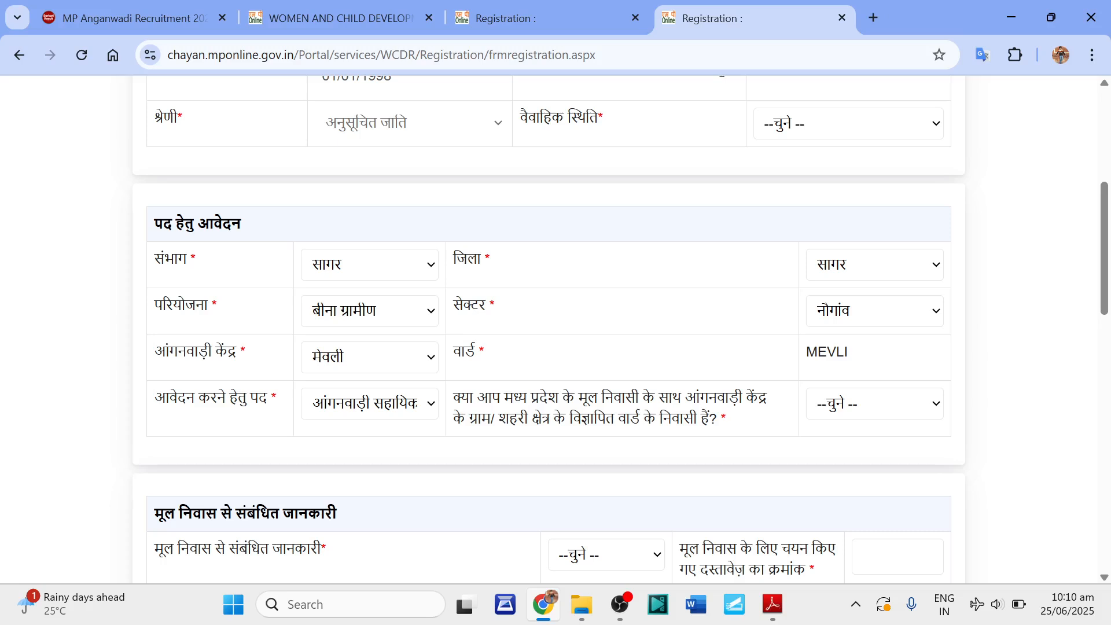
pyautogui.click(871, 405)
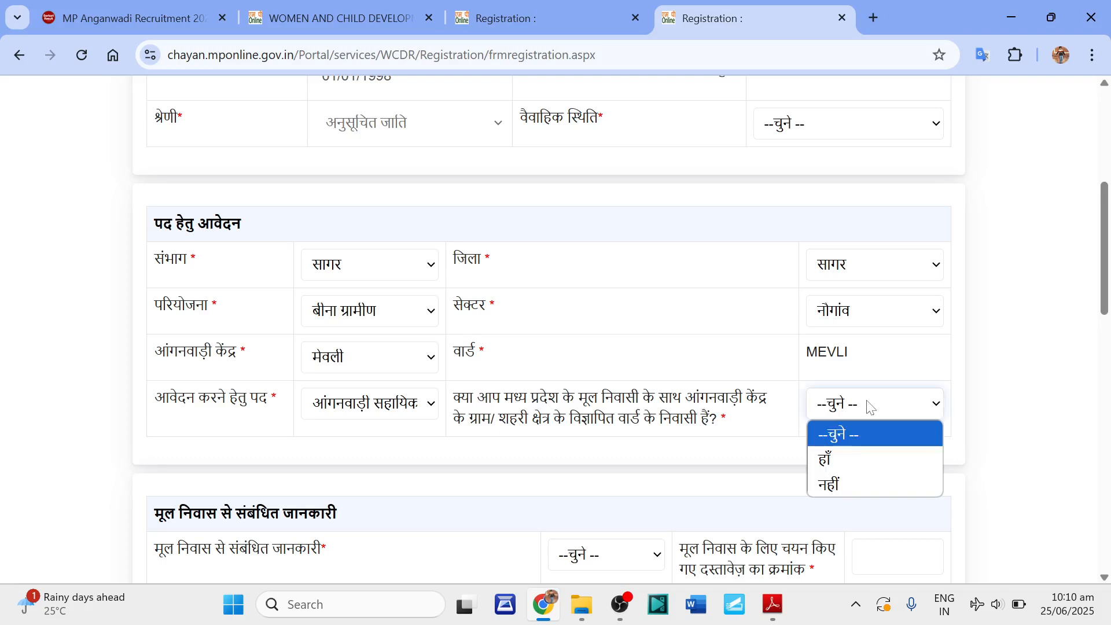
pyautogui.click(838, 460)
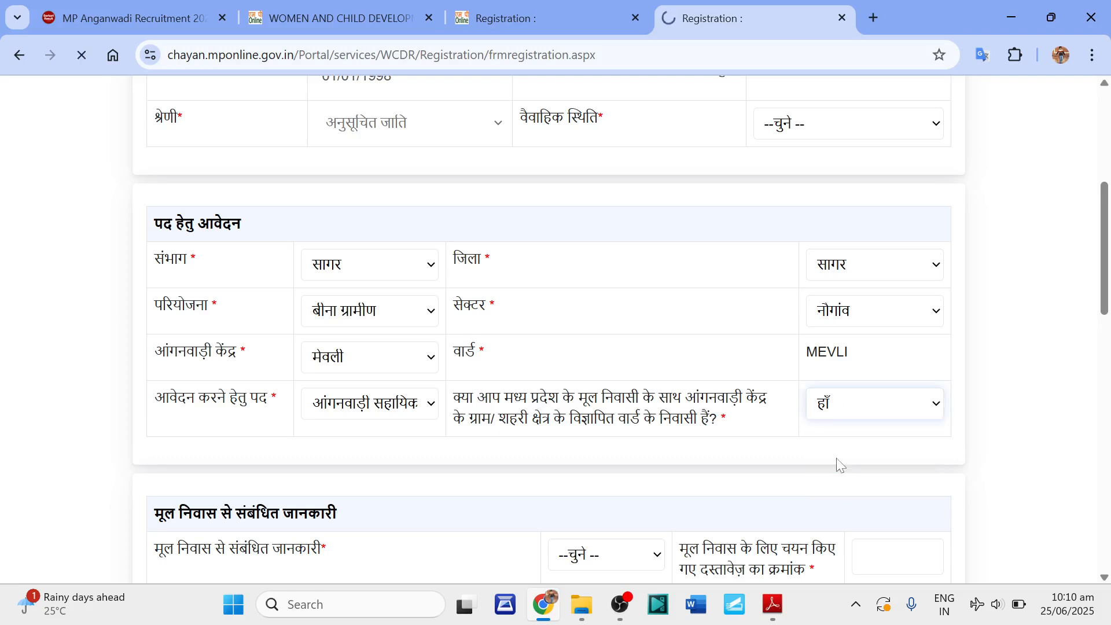
# - Try नहीं as the answer to the local residency question and return it to हाँ
pyautogui.click(843, 414)
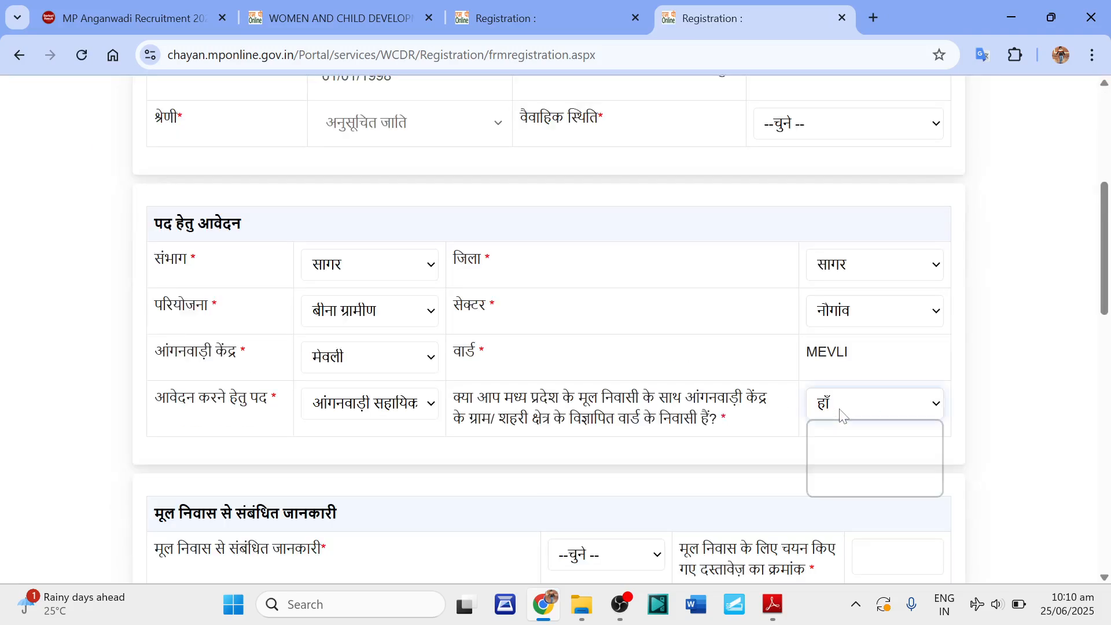
pyautogui.click(840, 484)
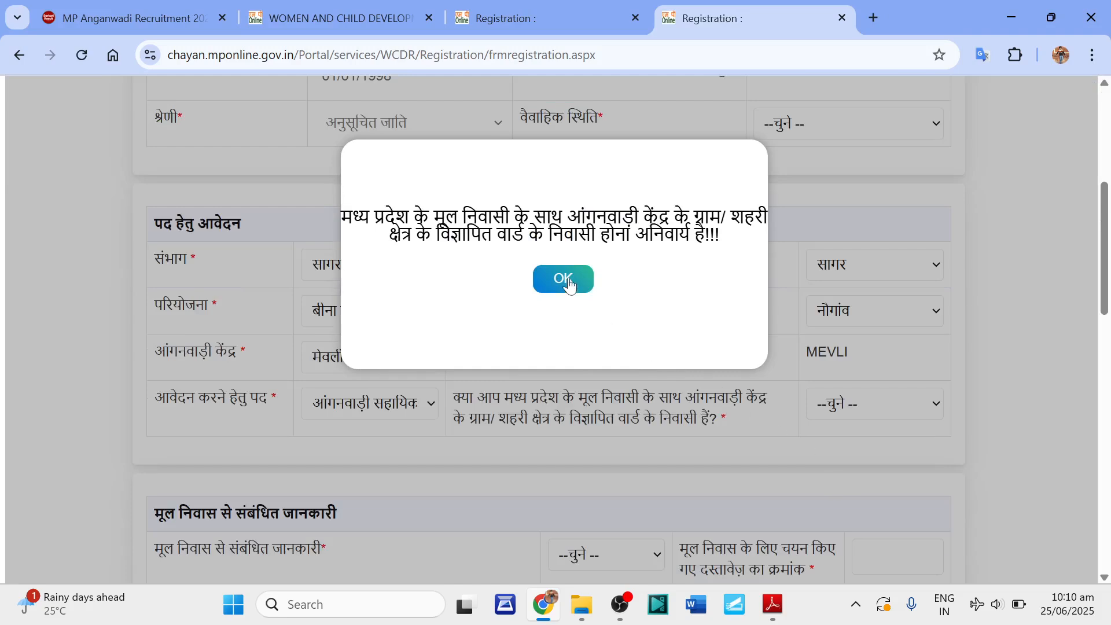
pyautogui.click(569, 284)
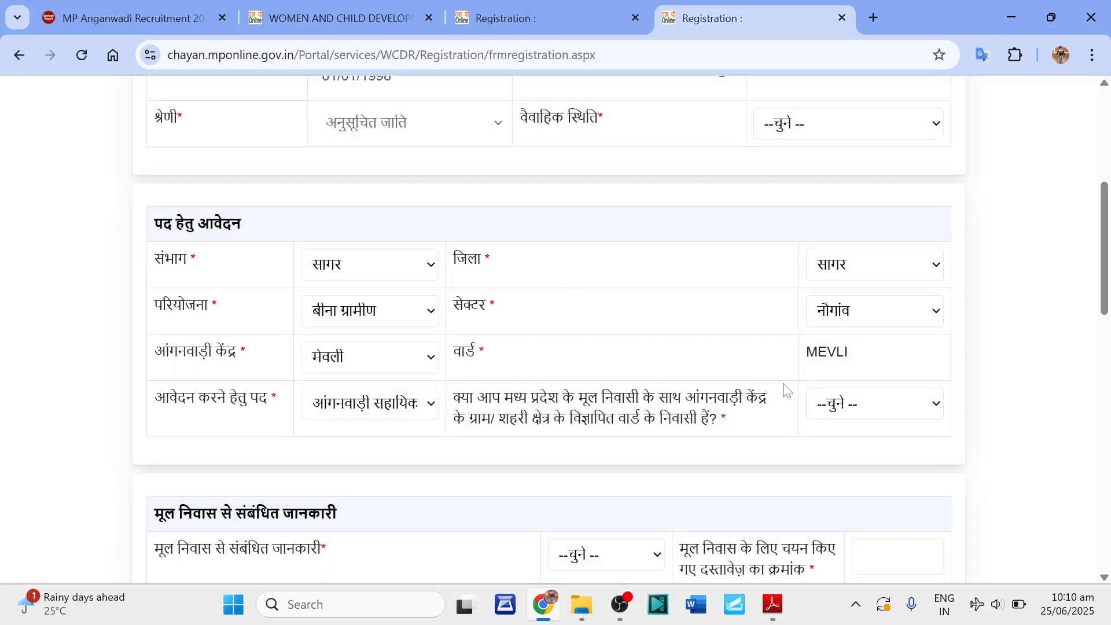
pyautogui.click(861, 409)
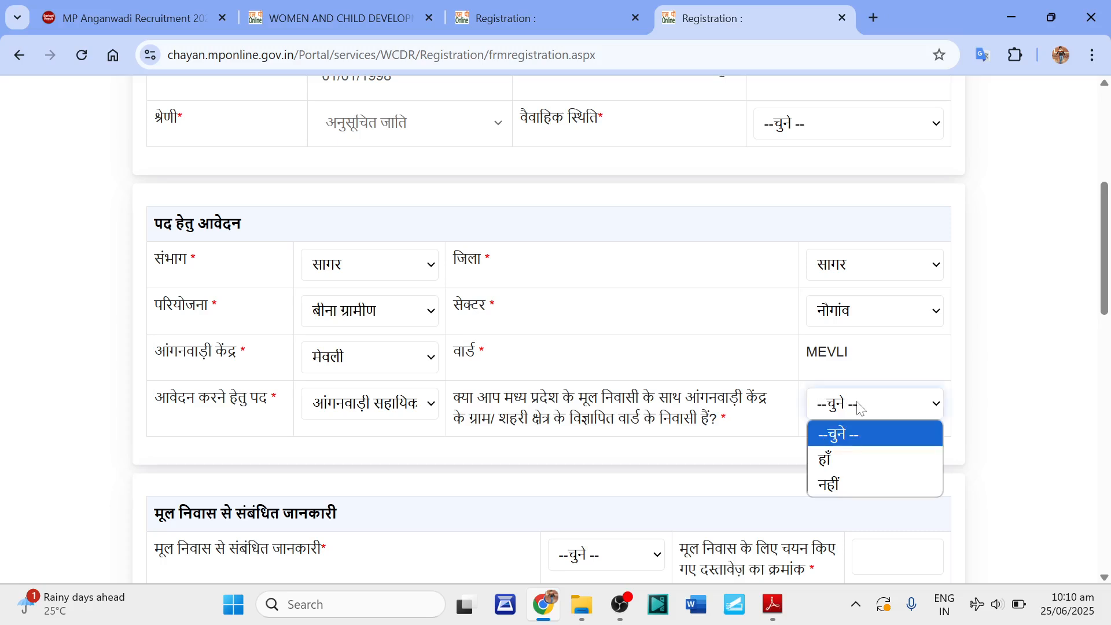
pyautogui.click(834, 467)
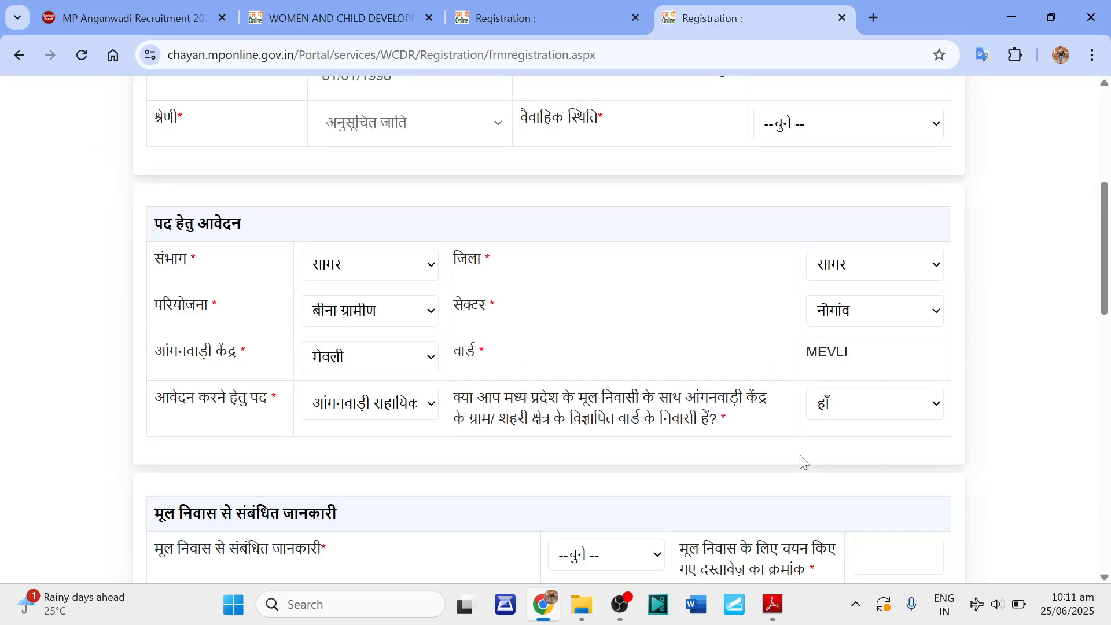
# - Choose राजस्व विभाग से जारी निवास प्रमाण पत्र as the domicile document and answer the BPL list question with स्वयं
pyautogui.scroll(-1, 802, 458)
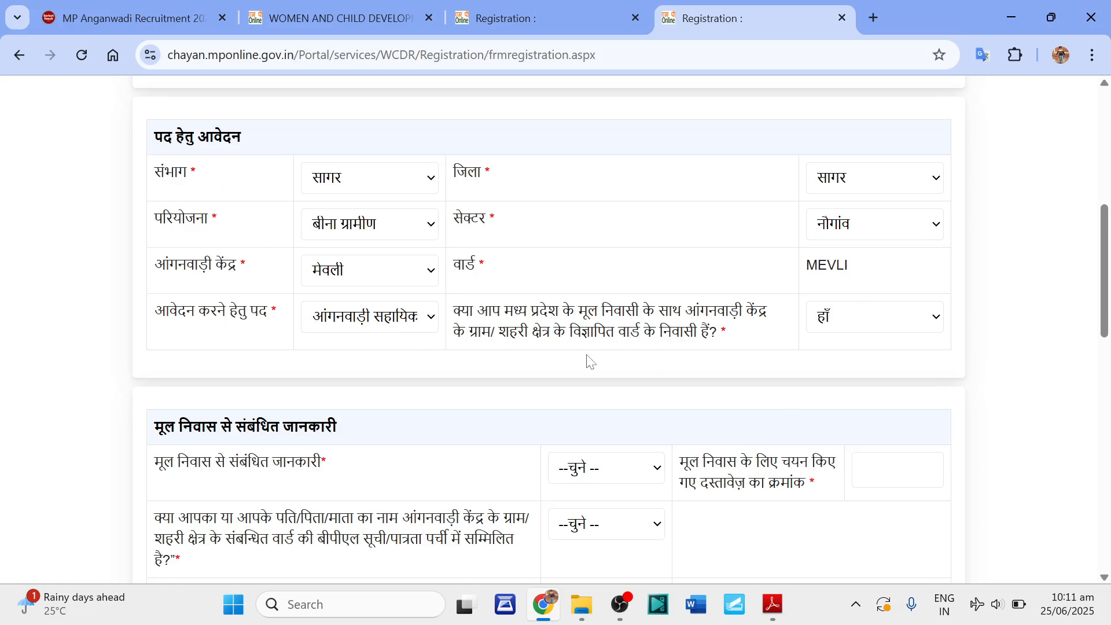
pyautogui.scroll(-1, 590, 363)
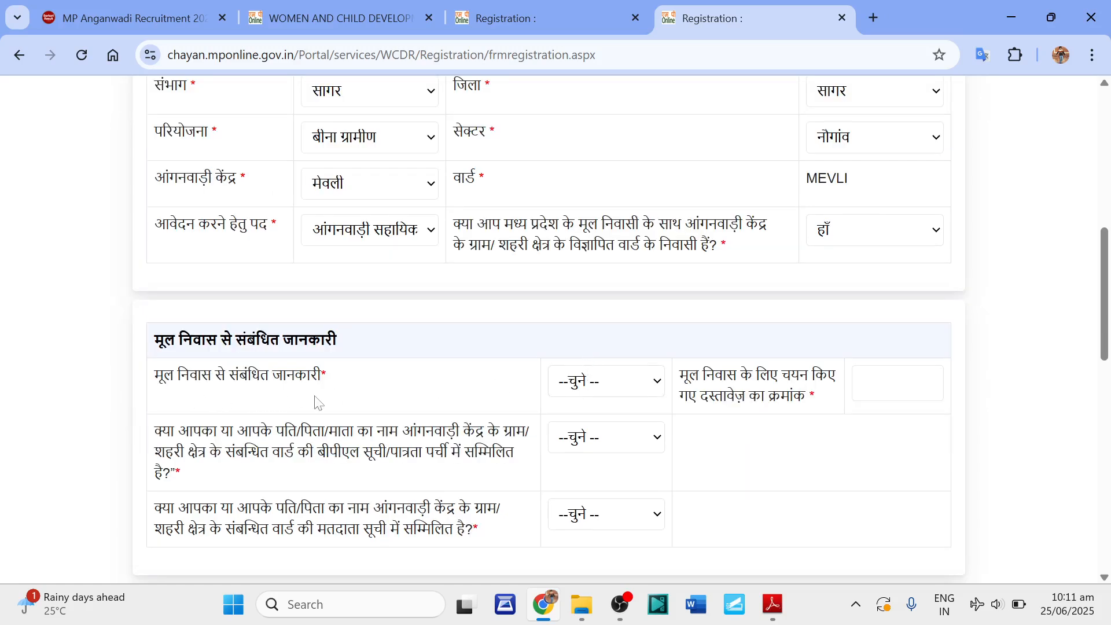
pyautogui.click(617, 389)
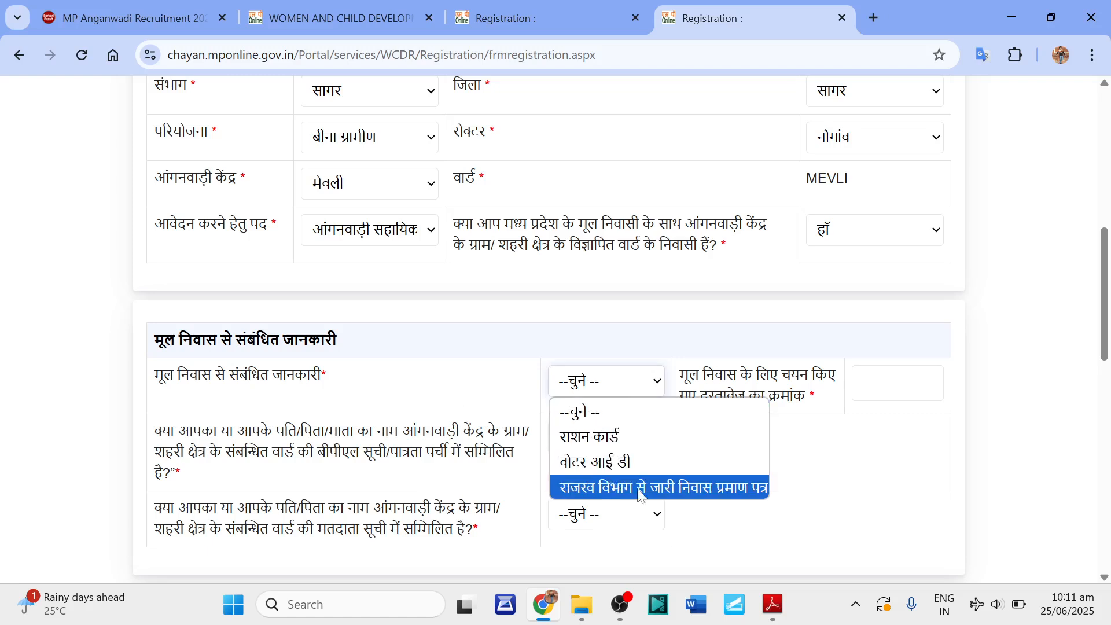
pyautogui.click(687, 493)
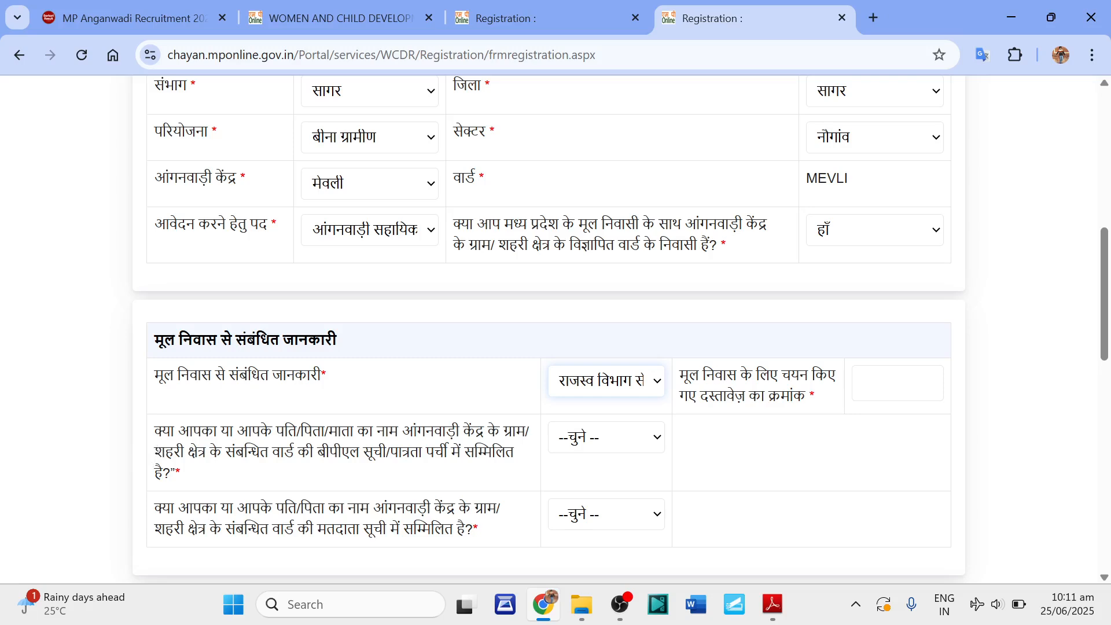
pyautogui.click(584, 450)
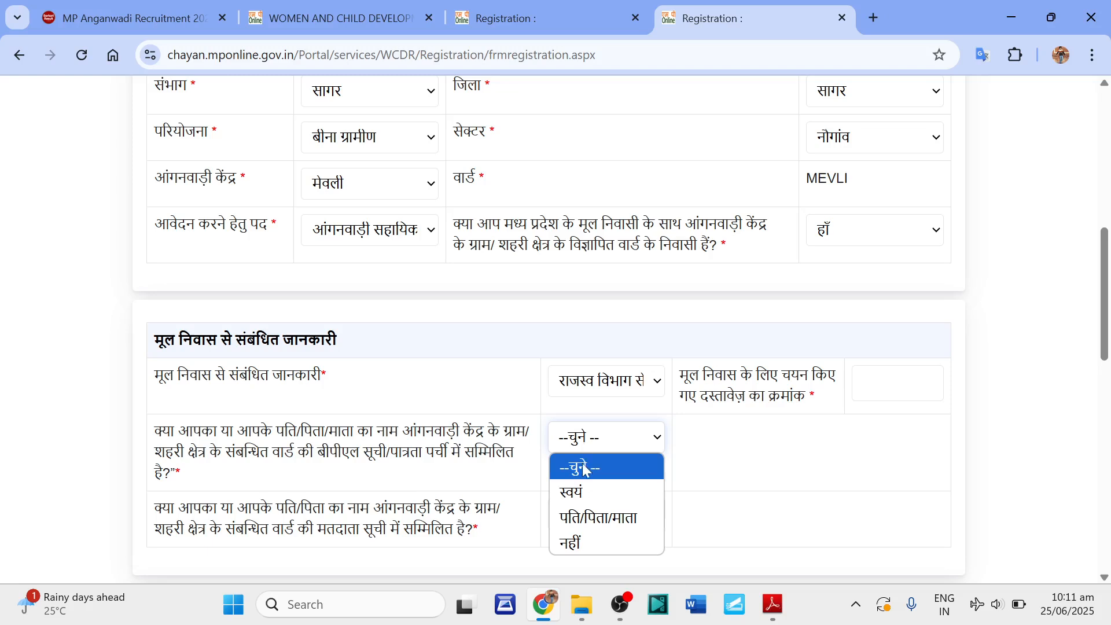
pyautogui.click(579, 495)
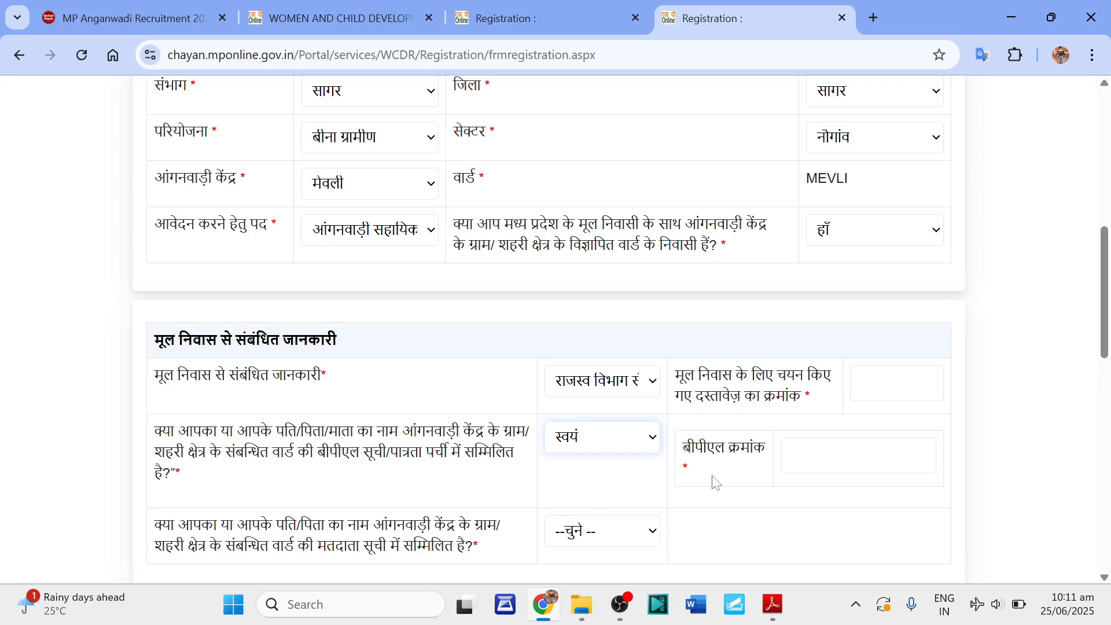
# - Try स्वयं for the voter list (मतदाता सूची) question and change the answer to नहीं
pyautogui.click(589, 534)
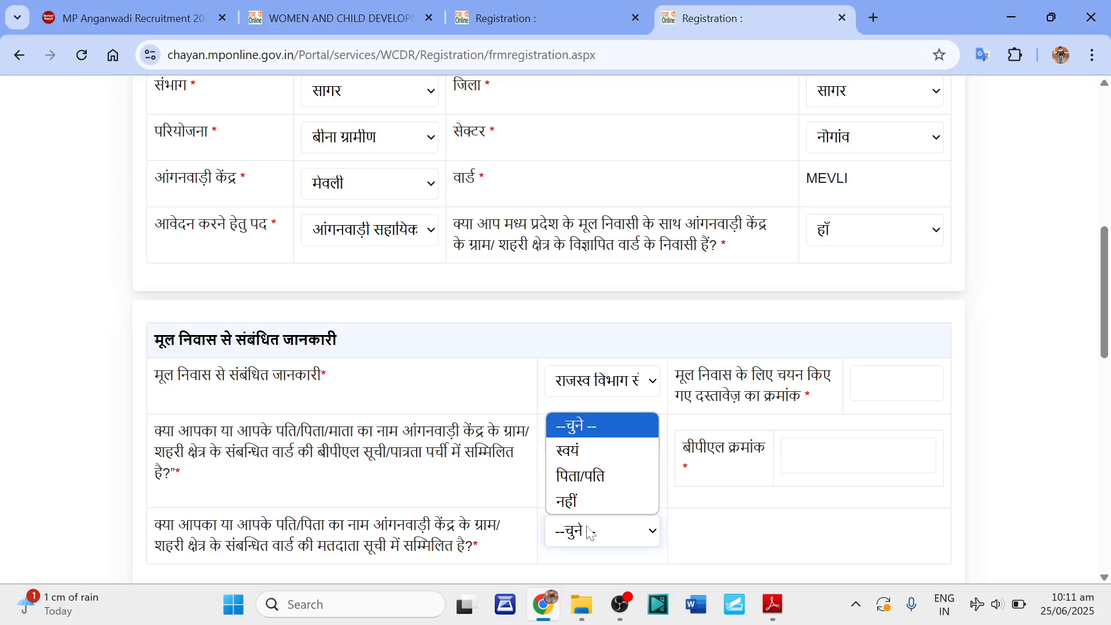
pyautogui.click(579, 460)
pyautogui.scroll(-3, 590, 491)
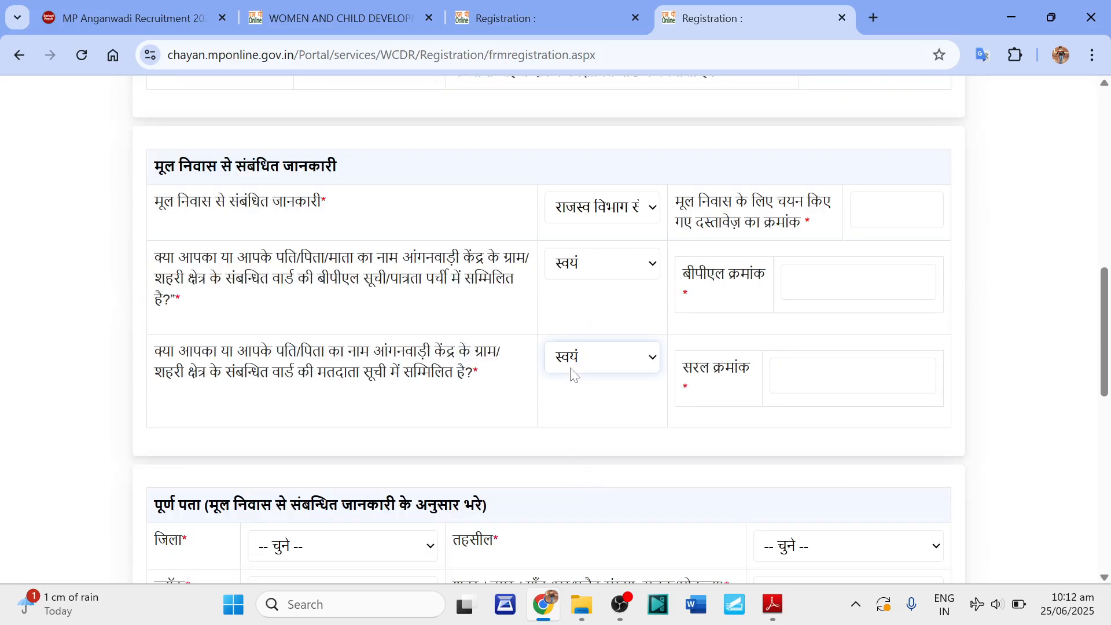
pyautogui.click(576, 365)
pyautogui.click(574, 465)
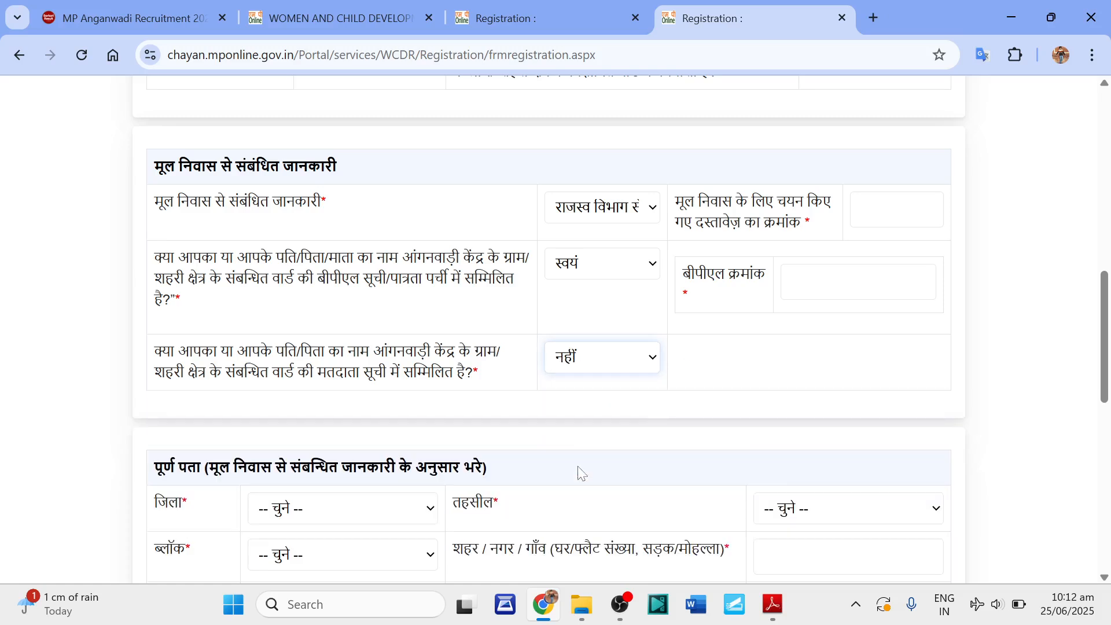
# - Answer the voter list (मतदाता सूची) question with स्वयं and the graduate-or-higher degree question under शैक्षणिक योग्यता with हां
pyautogui.click(584, 357)
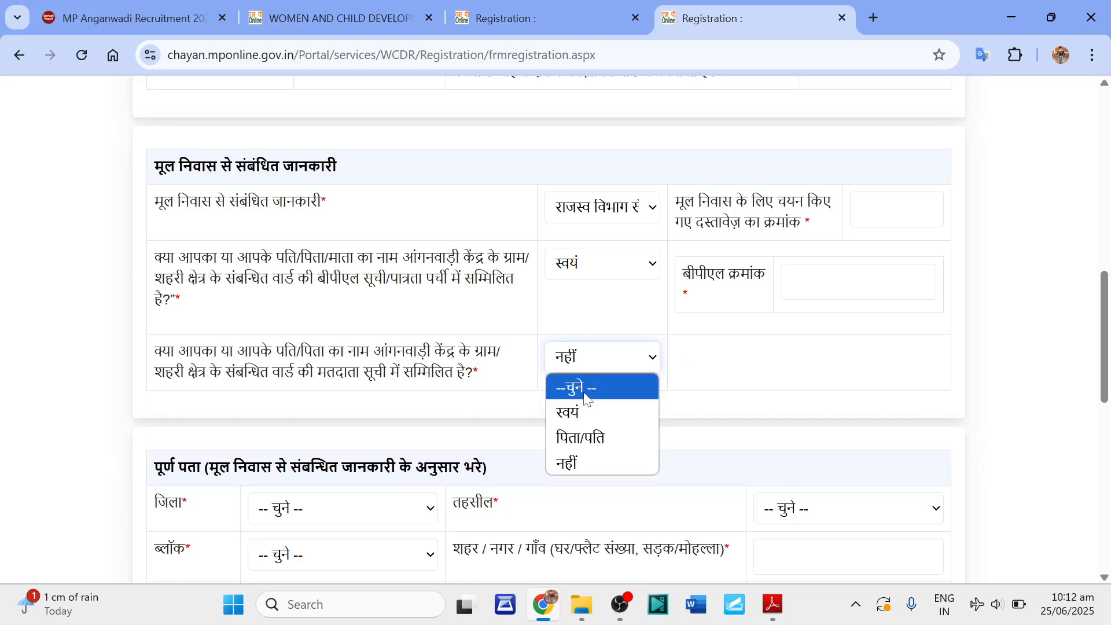
pyautogui.click(585, 414)
pyautogui.scroll(-3, 585, 425)
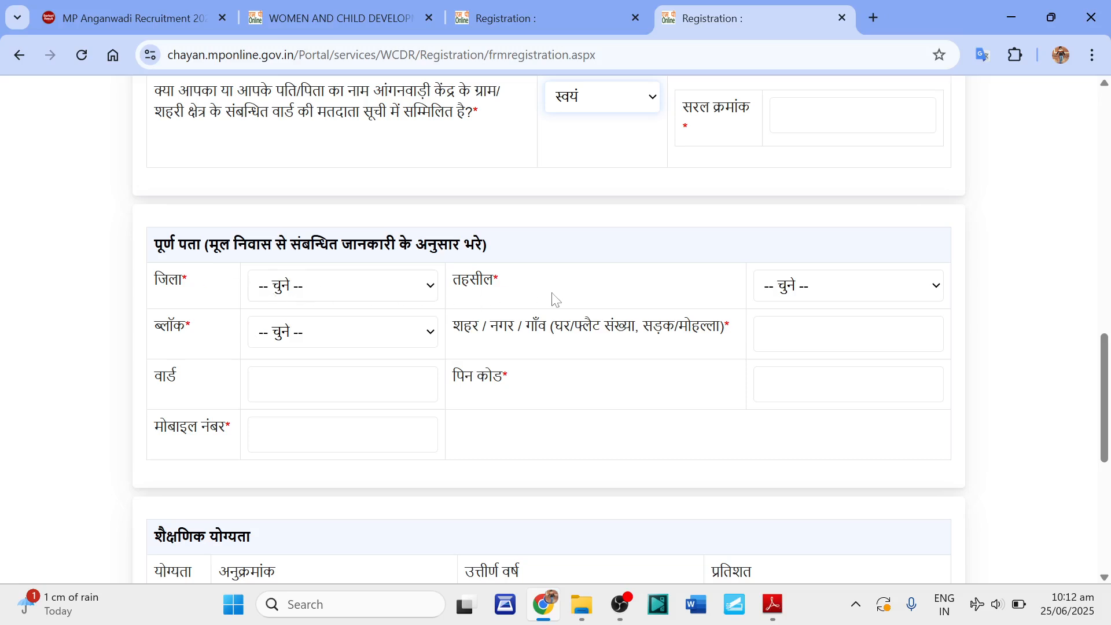
pyautogui.scroll(-3, 554, 298)
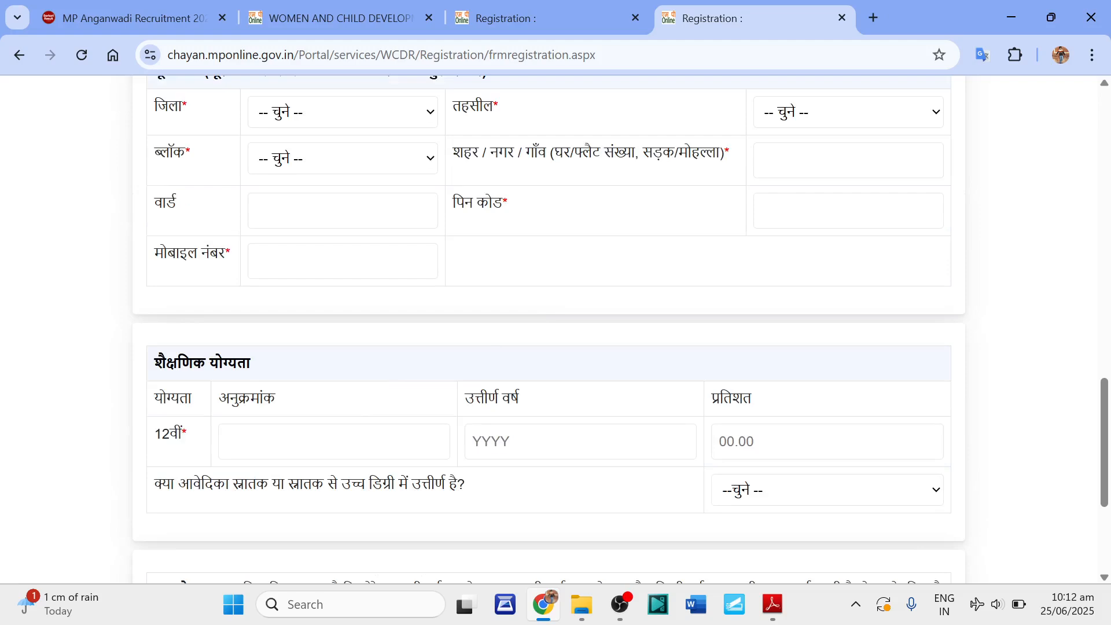
pyautogui.scroll(-1, 268, 447)
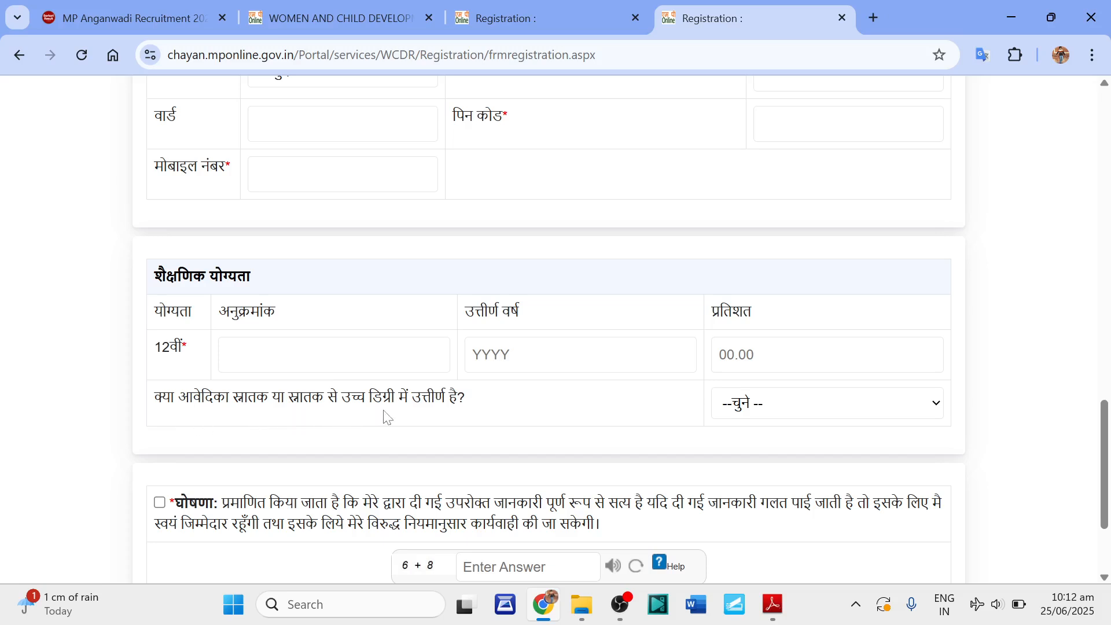
pyautogui.click(744, 408)
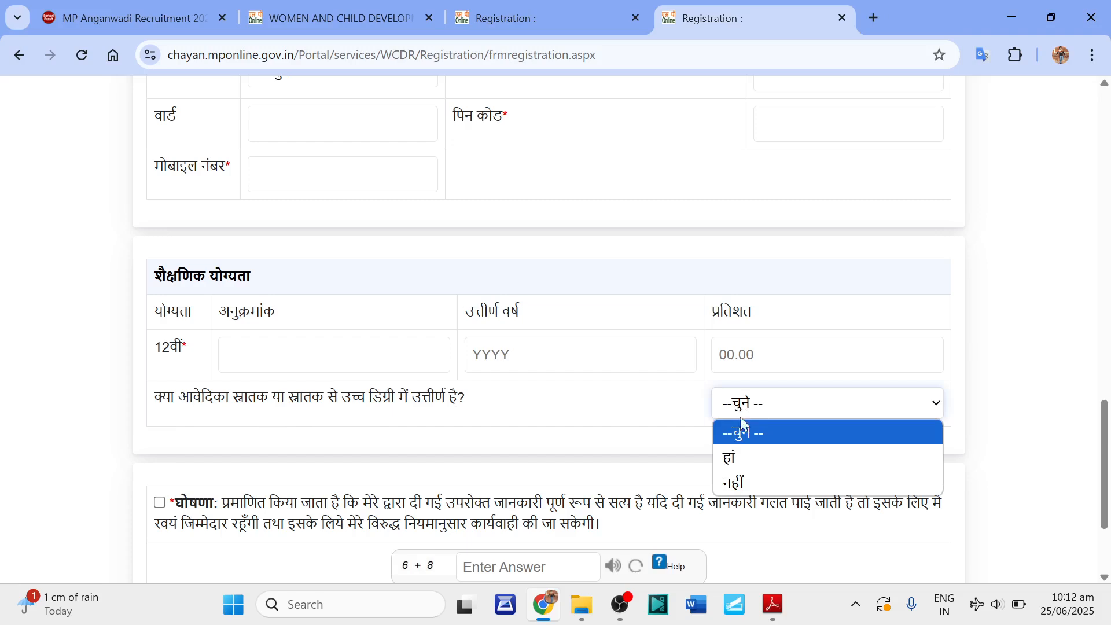
pyautogui.click(741, 459)
pyautogui.scroll(-2, 406, 469)
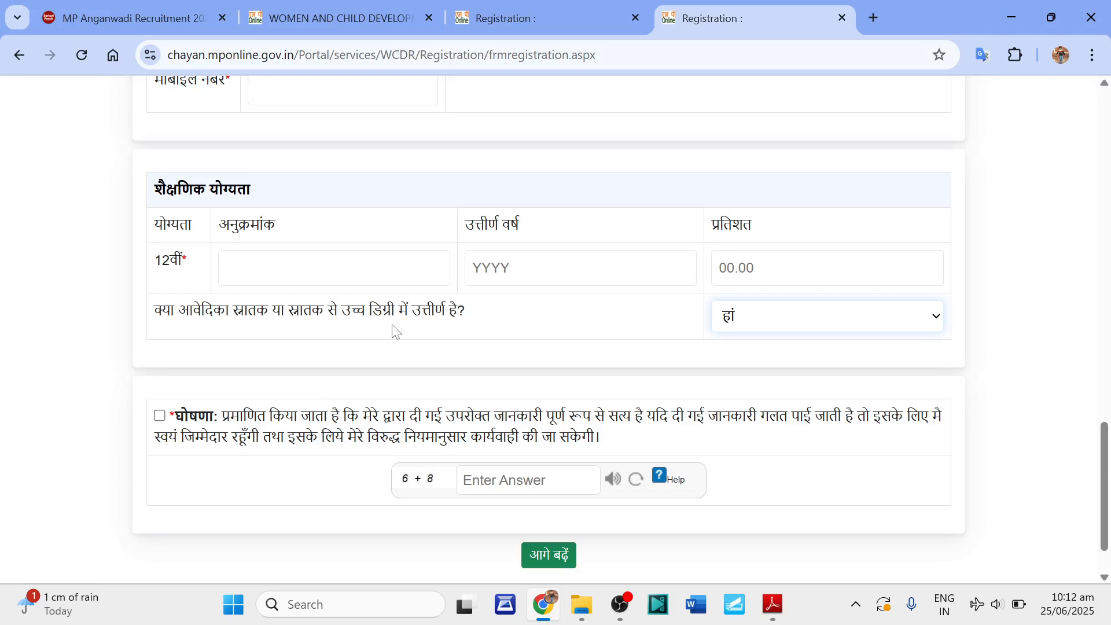
pyautogui.scroll(15, 359, 379)
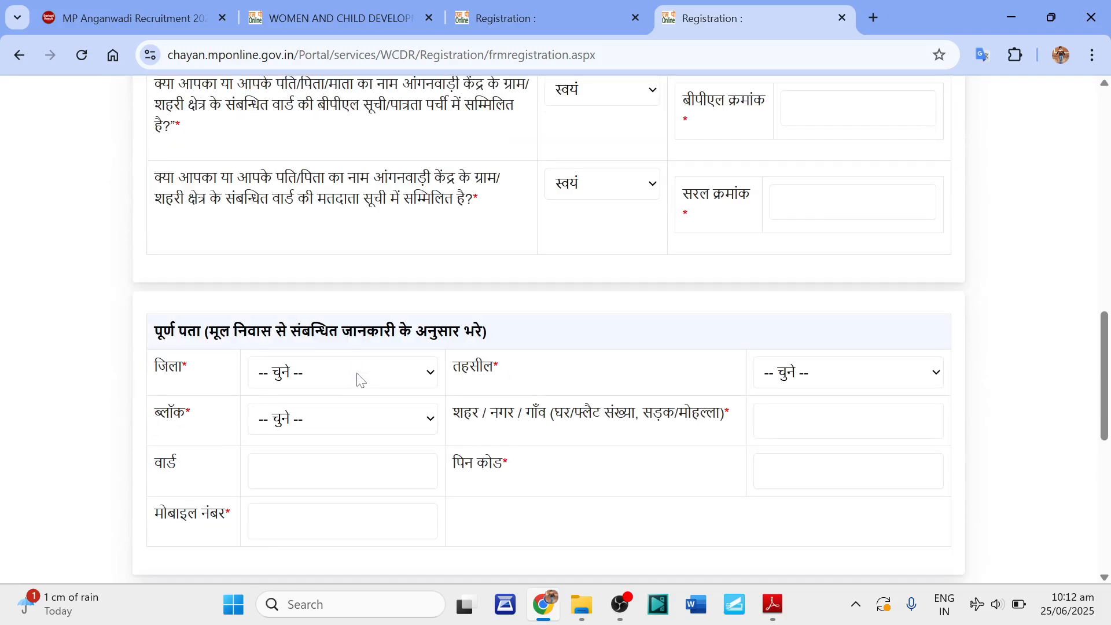
pyautogui.scroll(5, 359, 380)
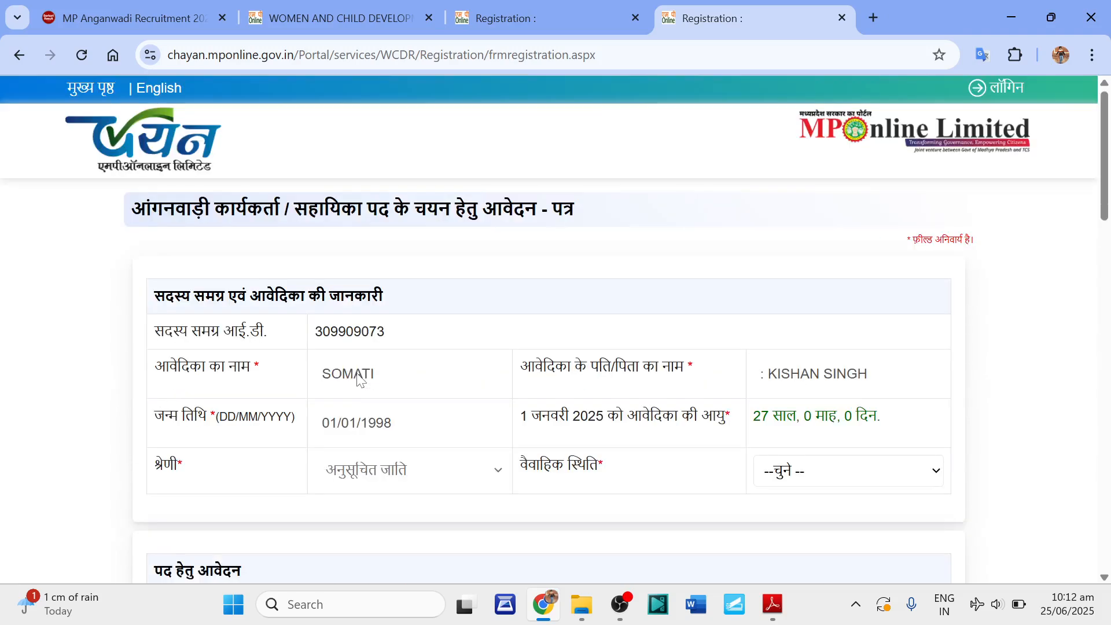
pyautogui.scroll(-3, 360, 379)
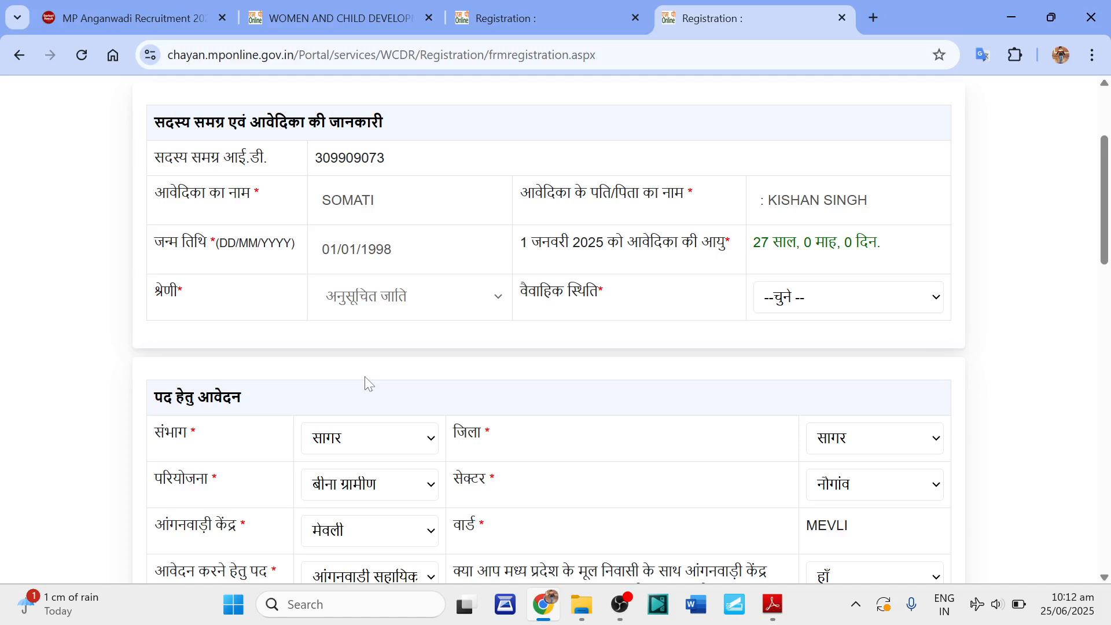
pyautogui.scroll(-1, 364, 377)
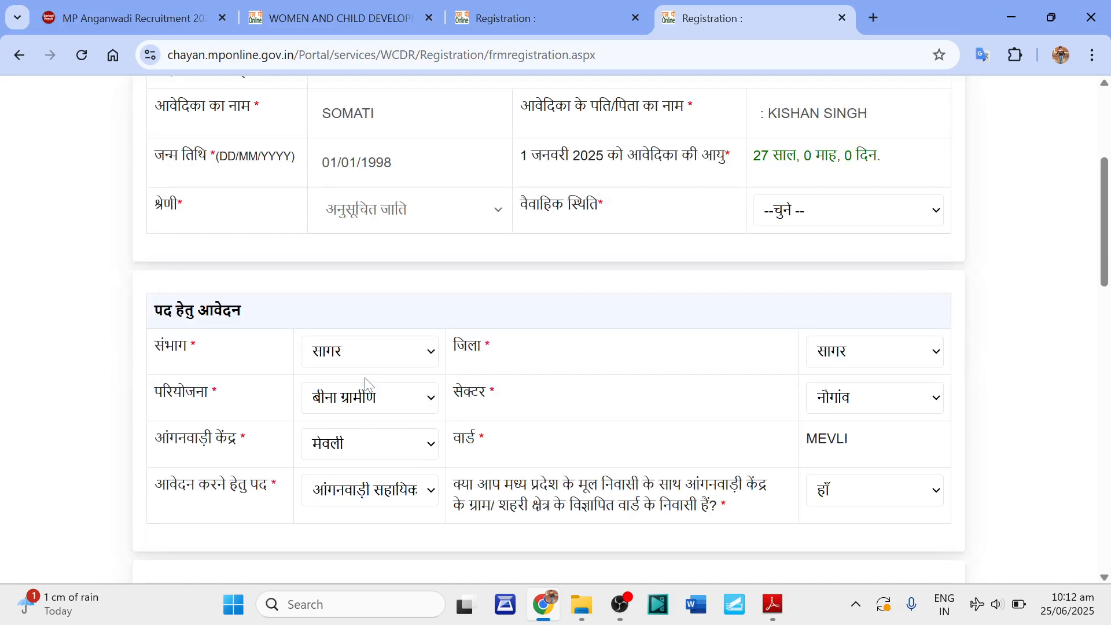